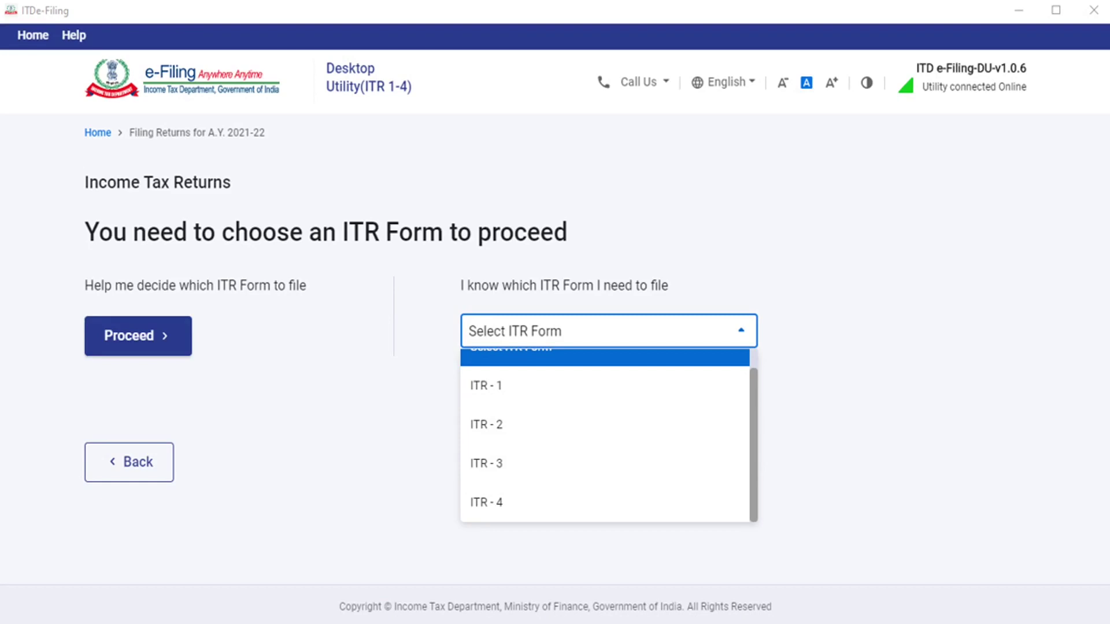
# Select ITR - 3 as the return form for A.Y. 2021-22 and proceed with it.
pyautogui.click(486, 464)
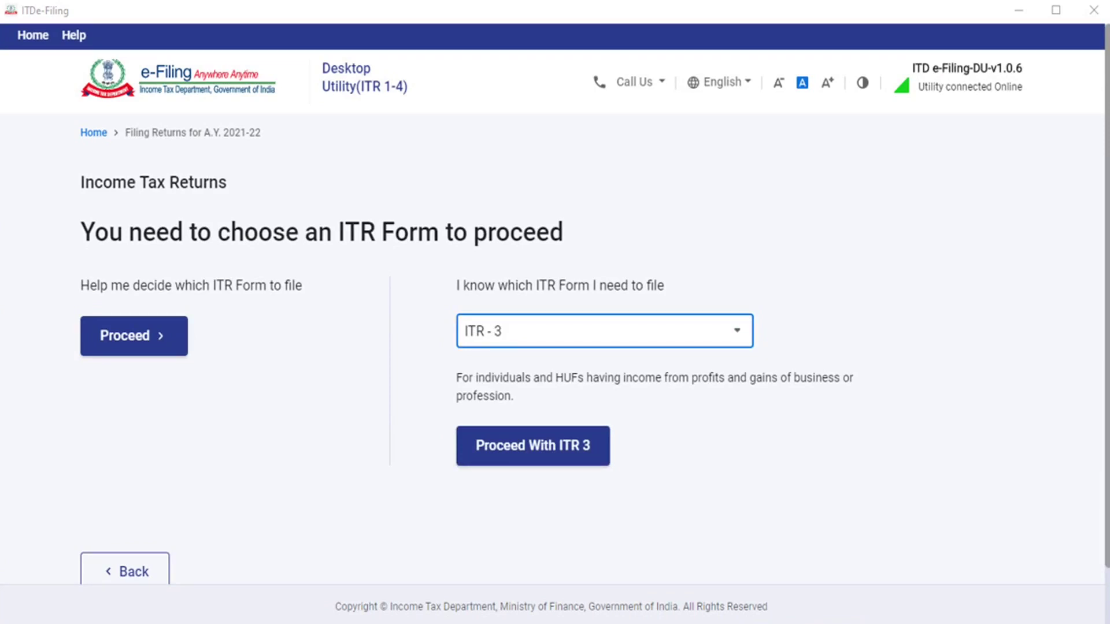
pyautogui.click(533, 446)
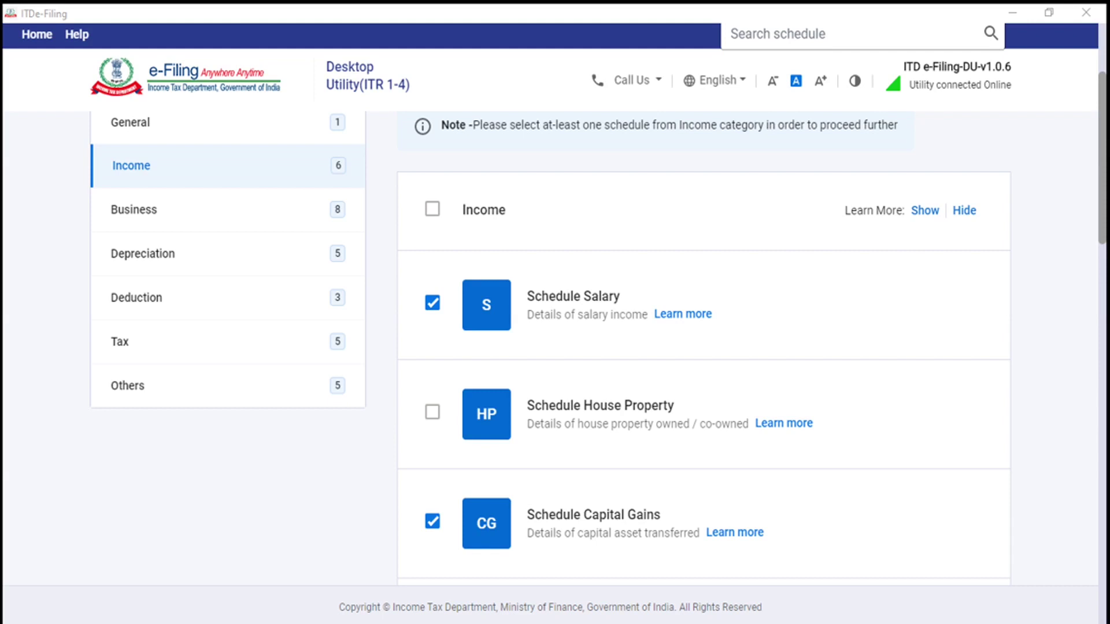
# Review which schedules are selected in the Income, Business, Depreciation, Deduction, Tax and Others categories.
pyautogui.scroll(-8, 704, 347)
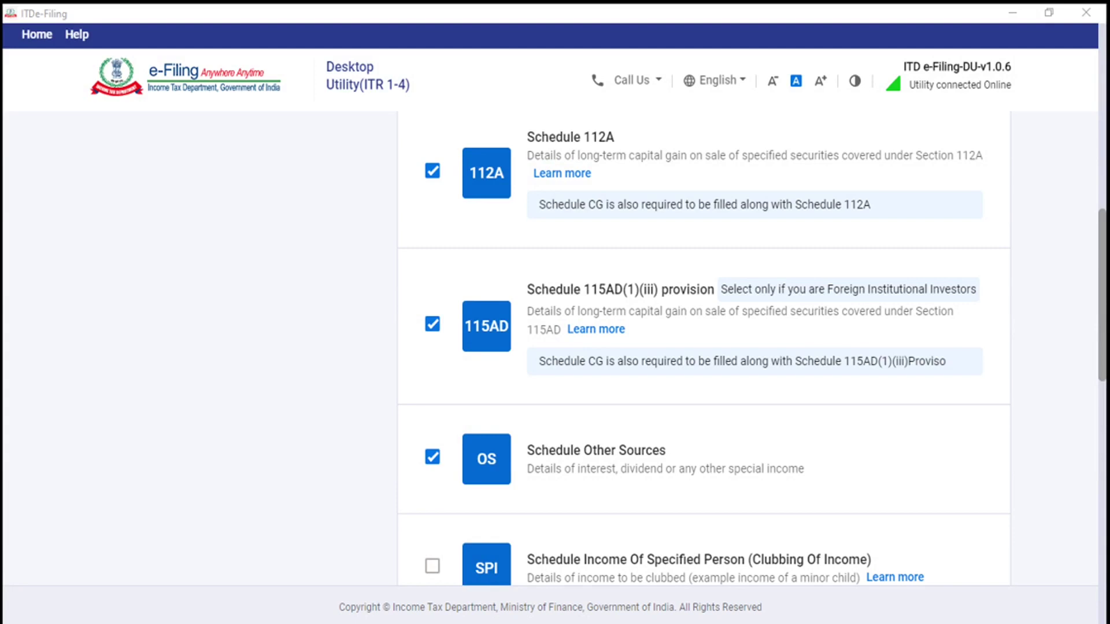
pyautogui.scroll(-7, 704, 347)
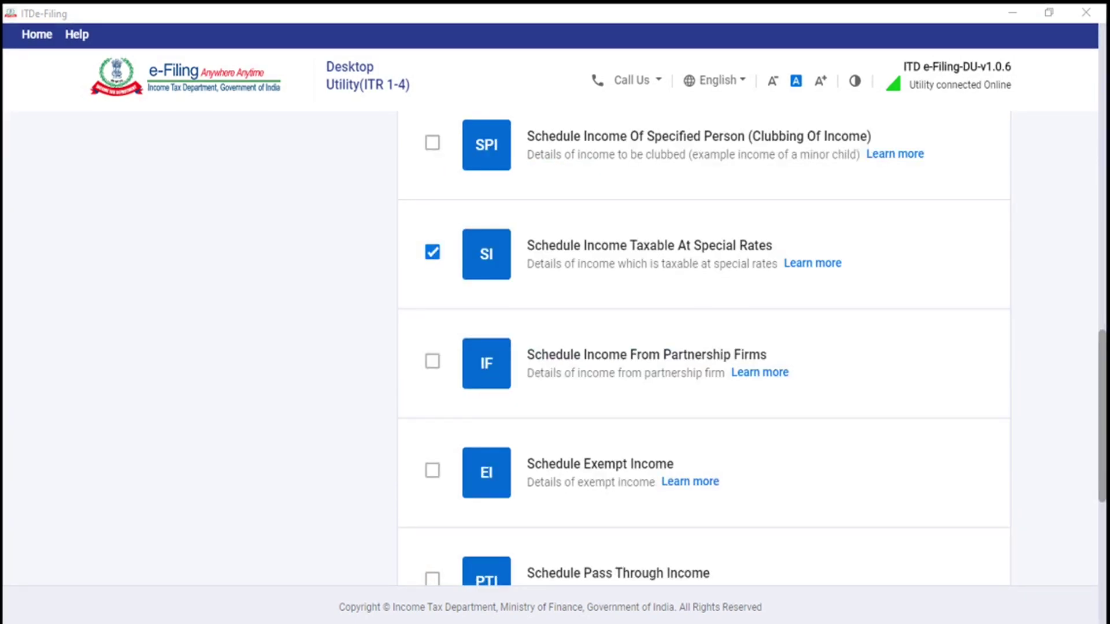
pyautogui.scroll(-7, 703, 347)
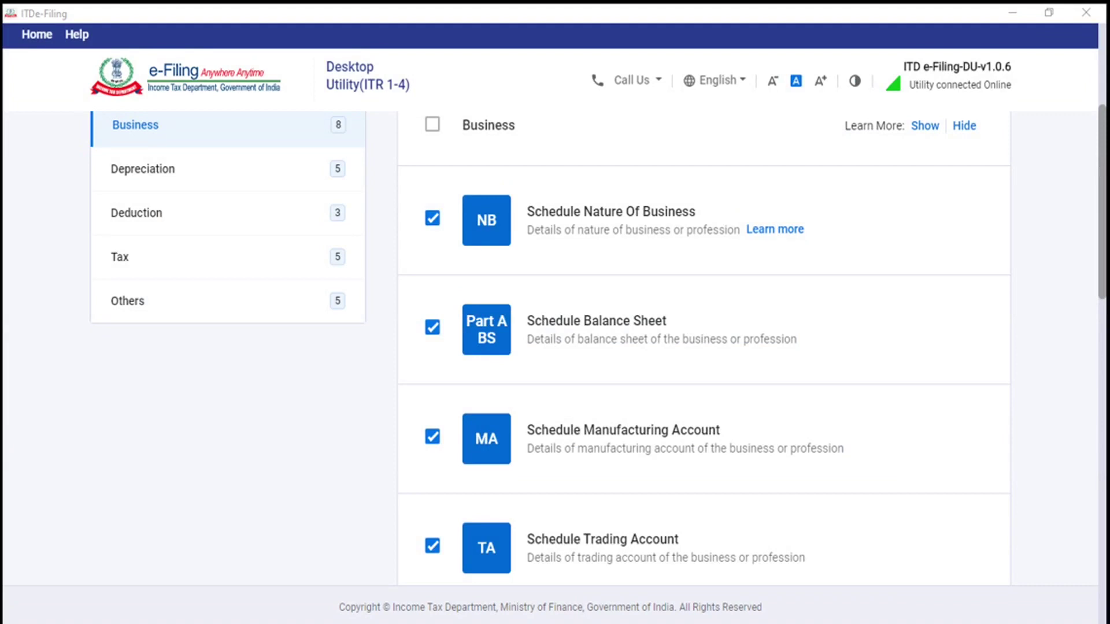
pyautogui.scroll(-6, 704, 348)
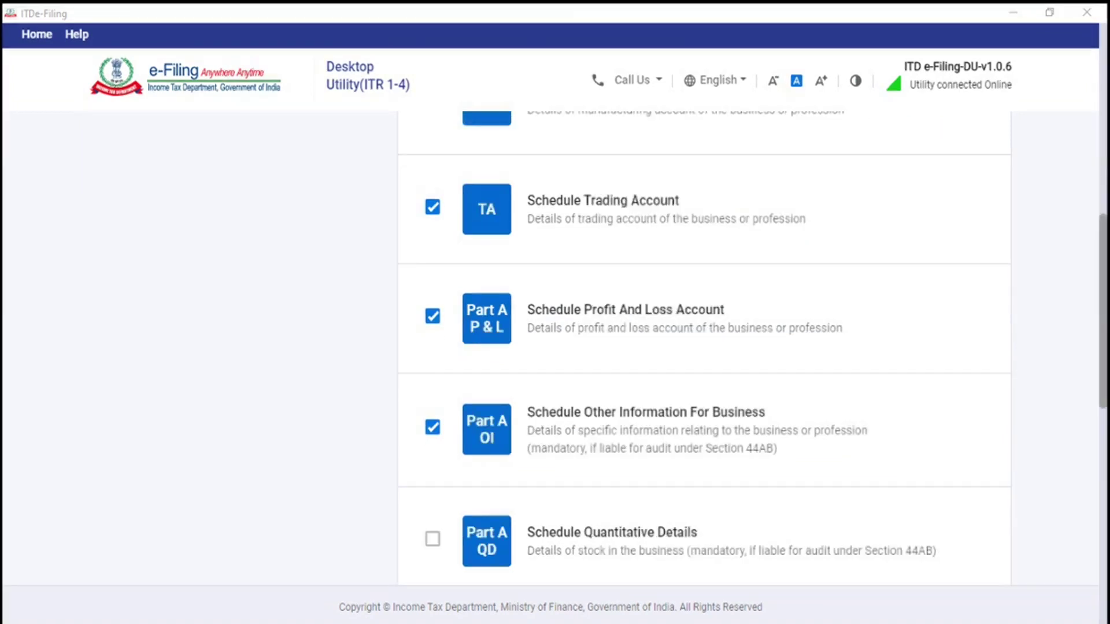
pyautogui.scroll(-6, 703, 347)
pyautogui.scroll(-4, 704, 347)
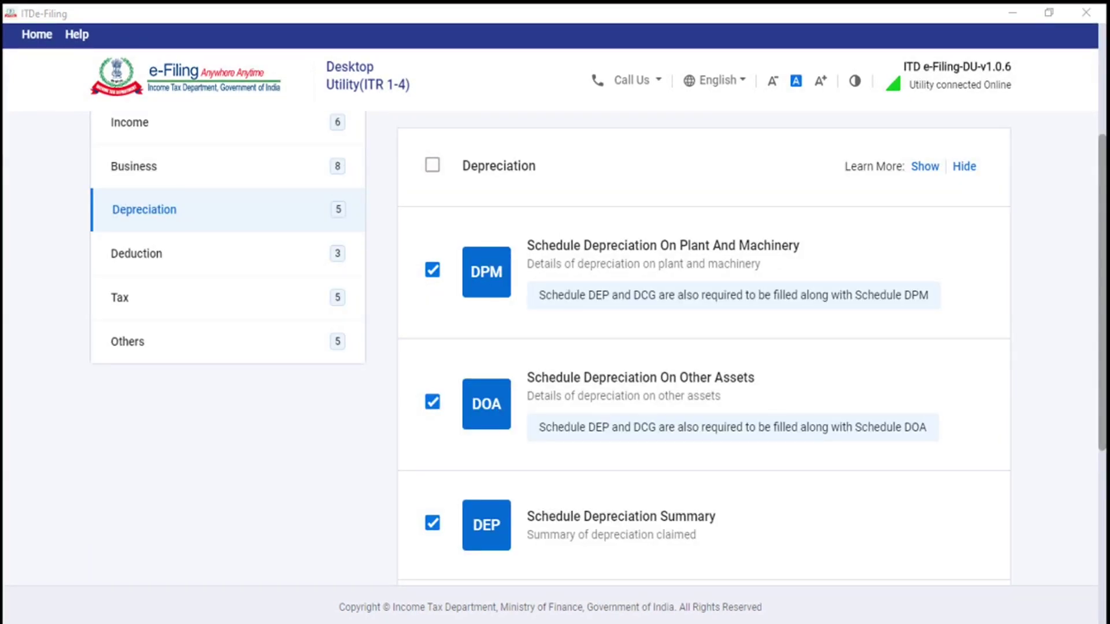
pyautogui.scroll(-5, 704, 348)
pyautogui.scroll(-5, 704, 347)
pyautogui.scroll(5, 704, 347)
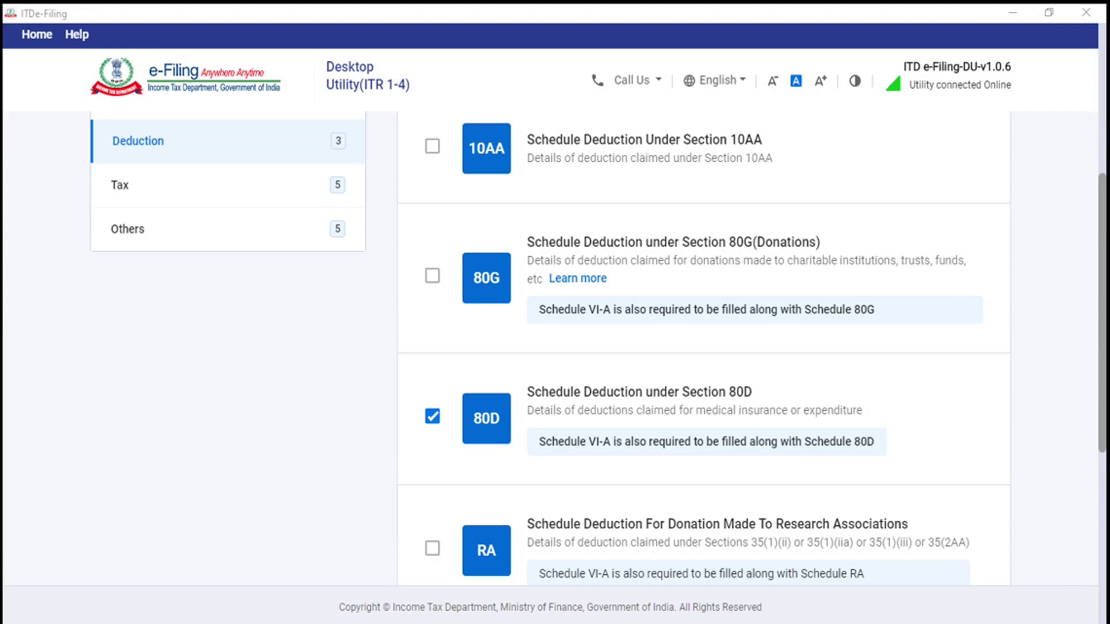
pyautogui.scroll(-5, 703, 347)
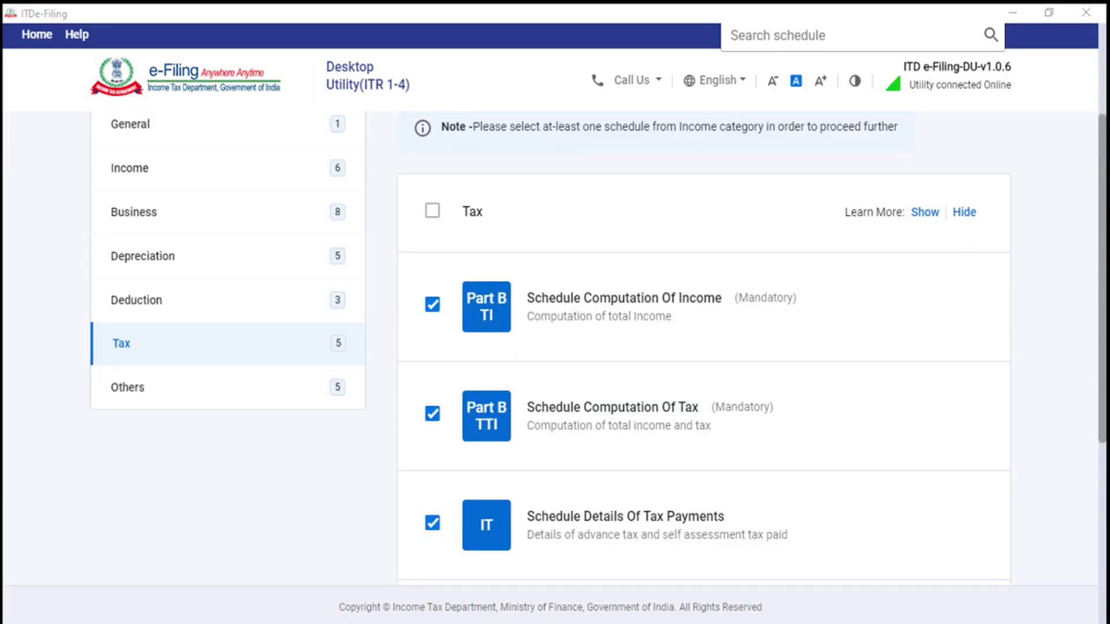
pyautogui.scroll(-5, 704, 347)
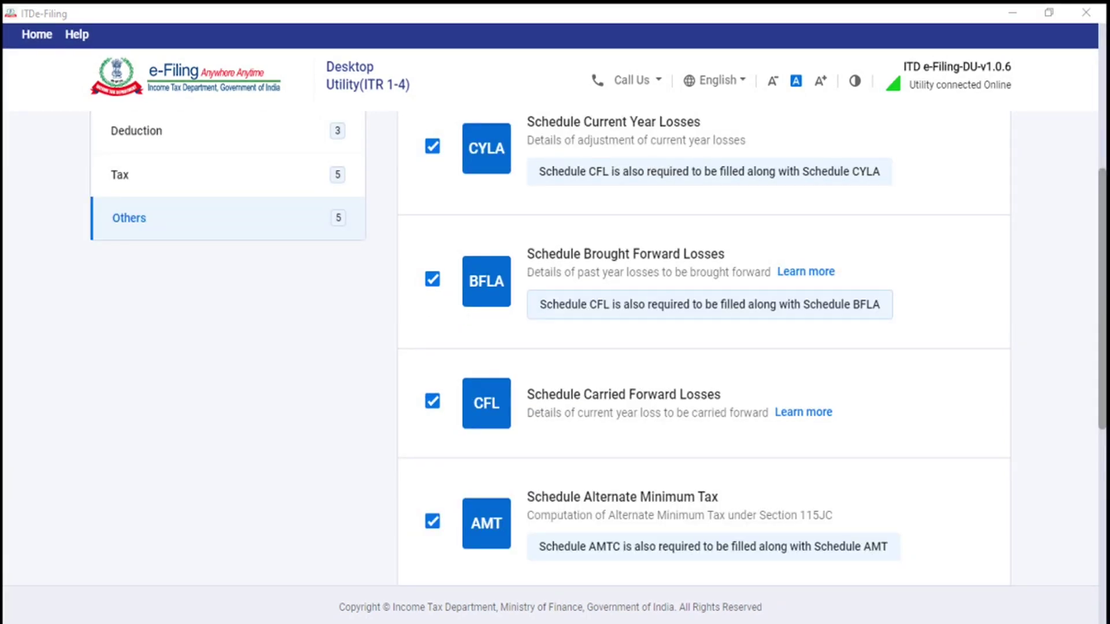
pyautogui.scroll(-6, 703, 347)
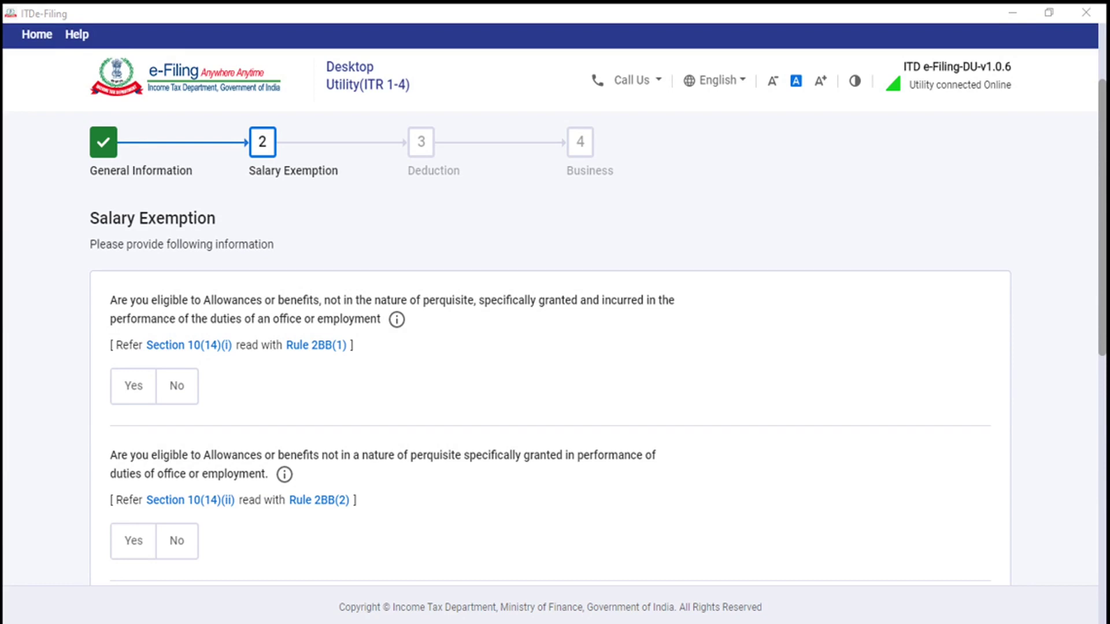
# Continue past the Salary Exemption questions and go through the Deduction and Business schedule questions.
pyautogui.scroll(-10, 549, 347)
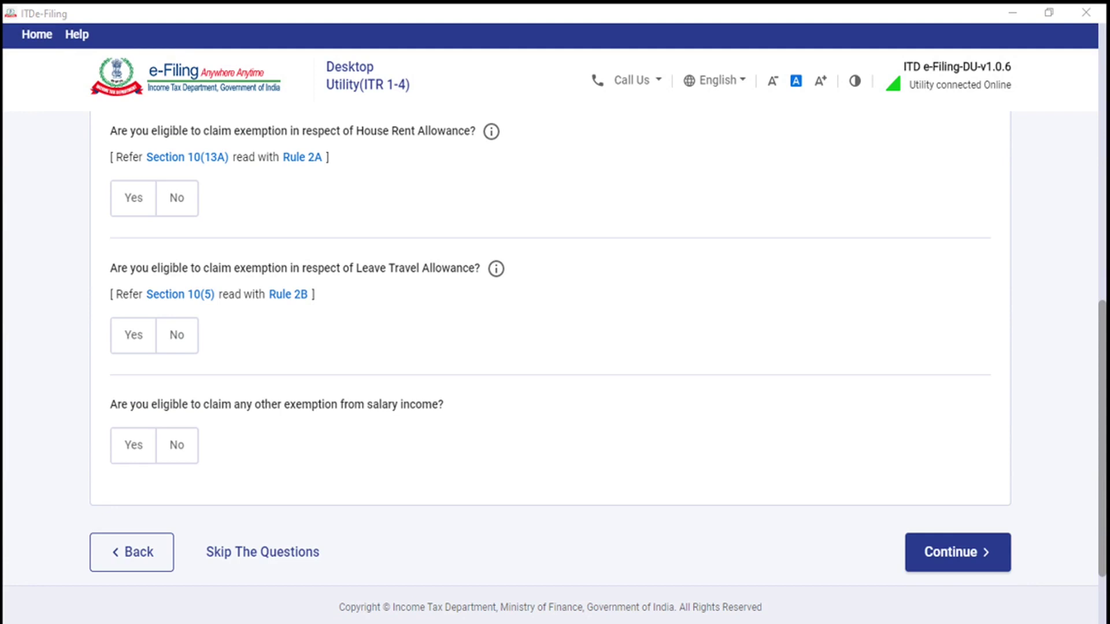
pyautogui.click(957, 552)
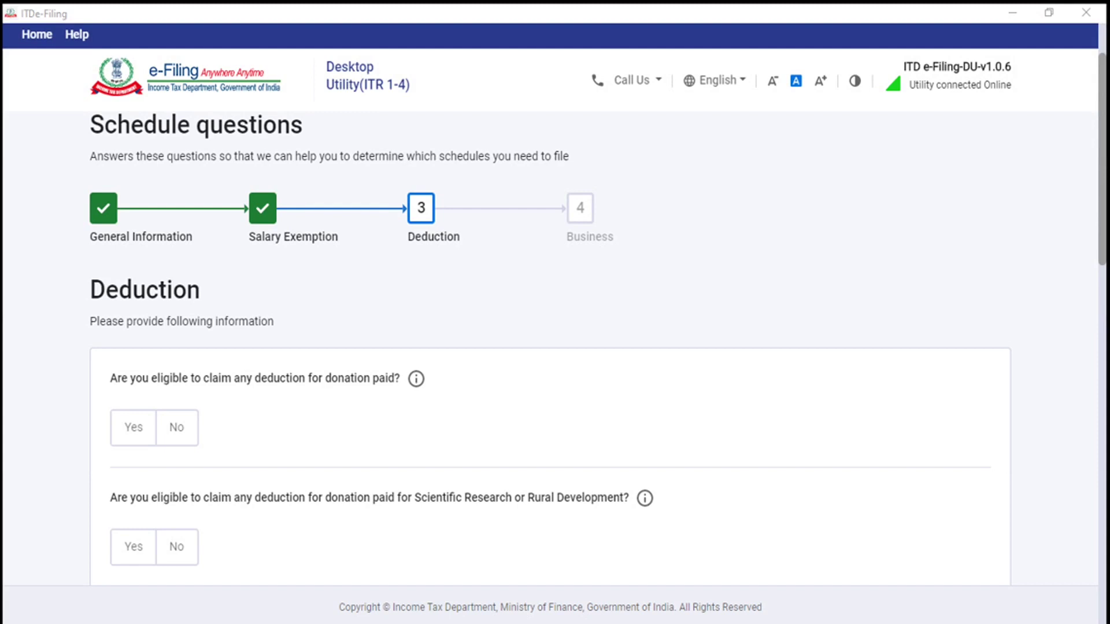
pyautogui.scroll(-10, 550, 347)
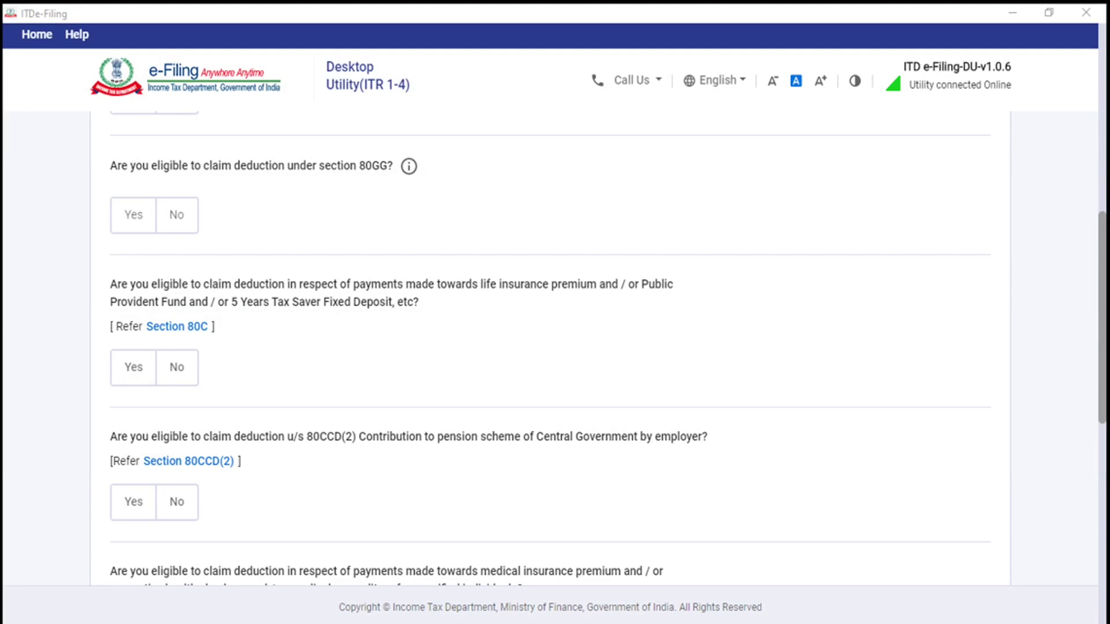
pyautogui.scroll(-8, 549, 347)
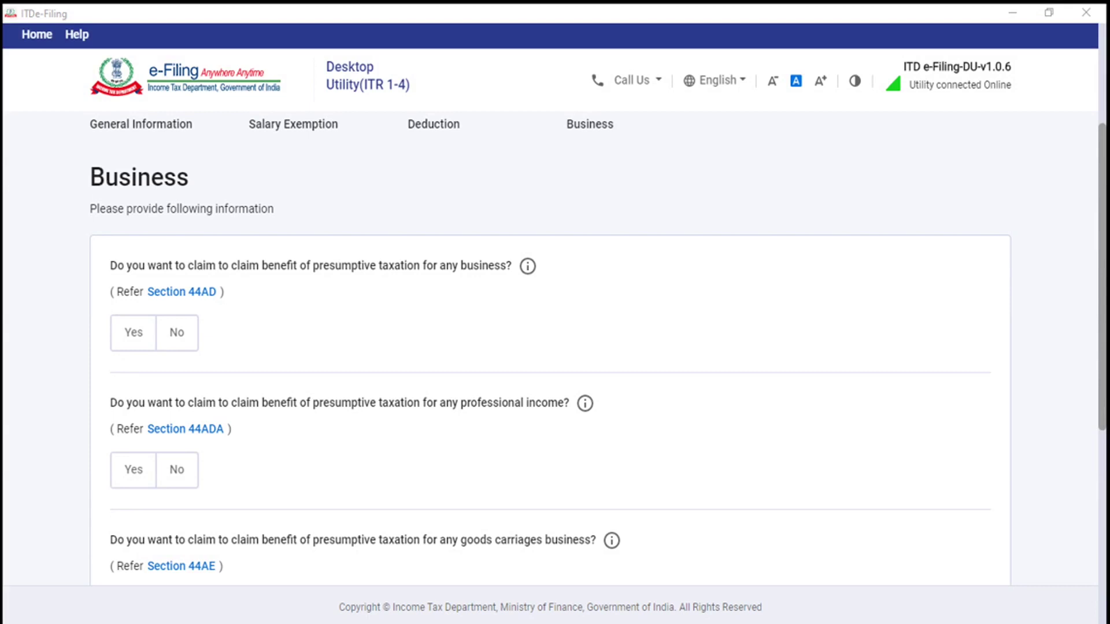
pyautogui.scroll(-5, 549, 346)
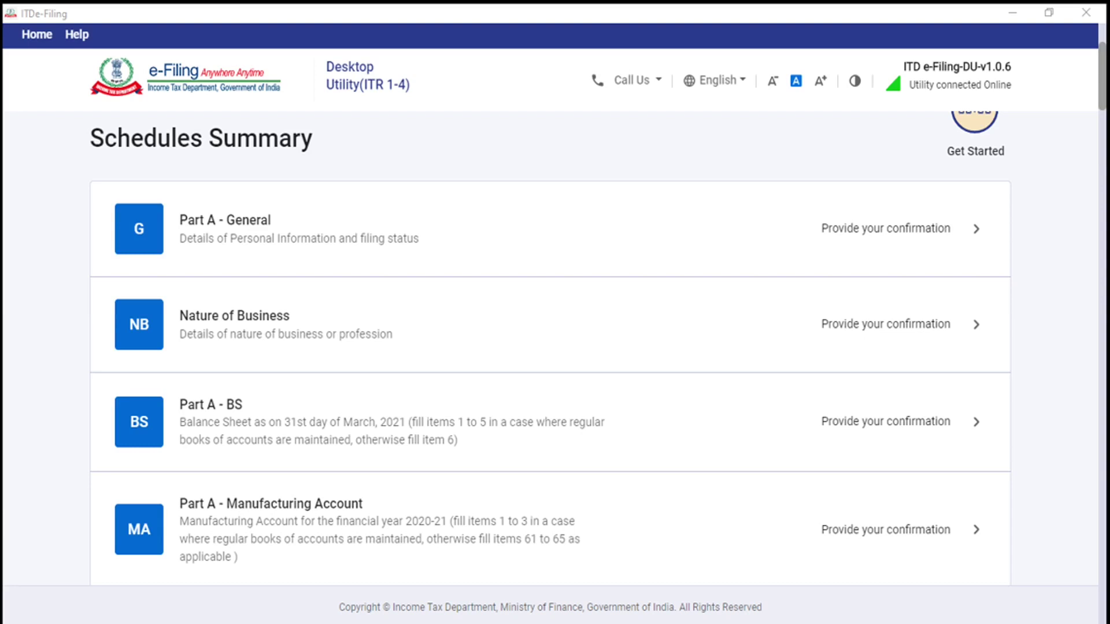
# Open Part A - General, go through its filing status and audit information, and expand the Bank Details section.
pyautogui.click(225, 220)
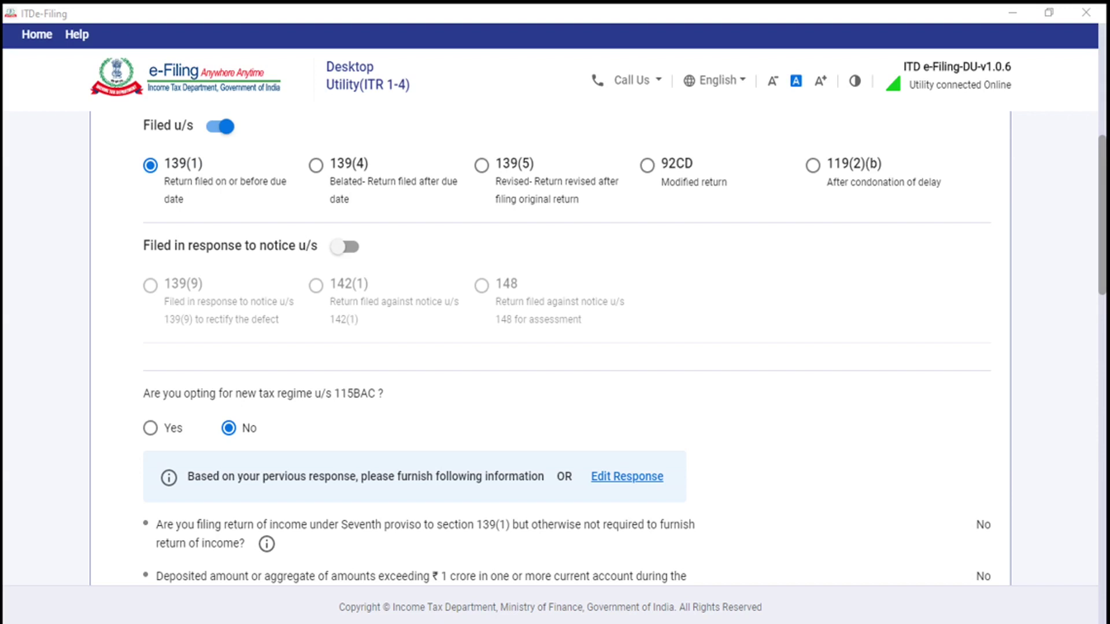
pyautogui.scroll(-5, 555, 347)
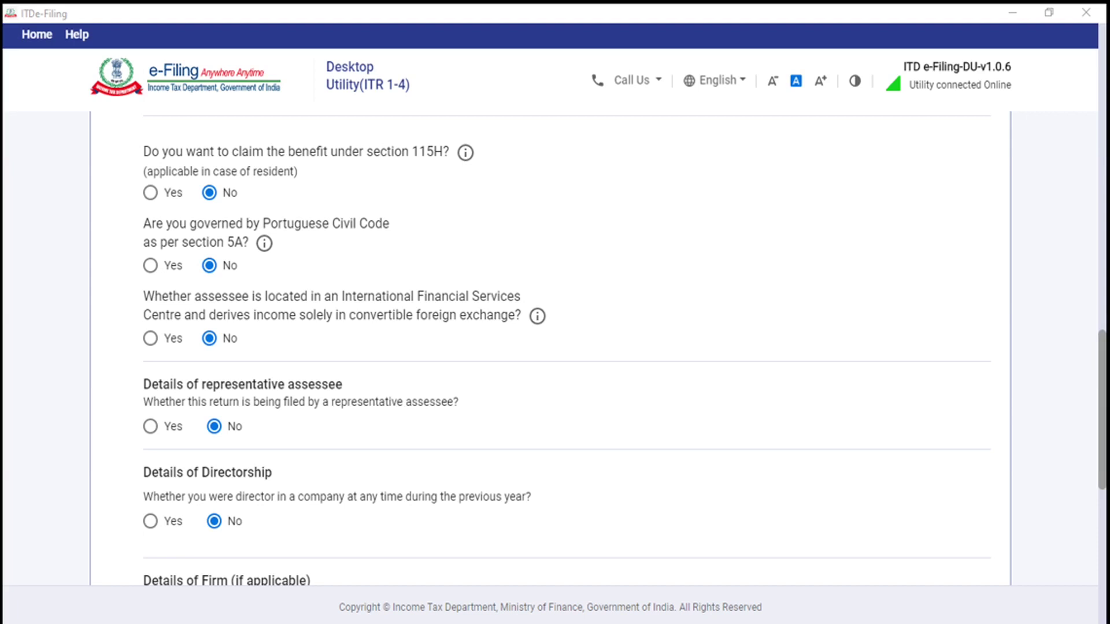
pyautogui.scroll(-5, 549, 347)
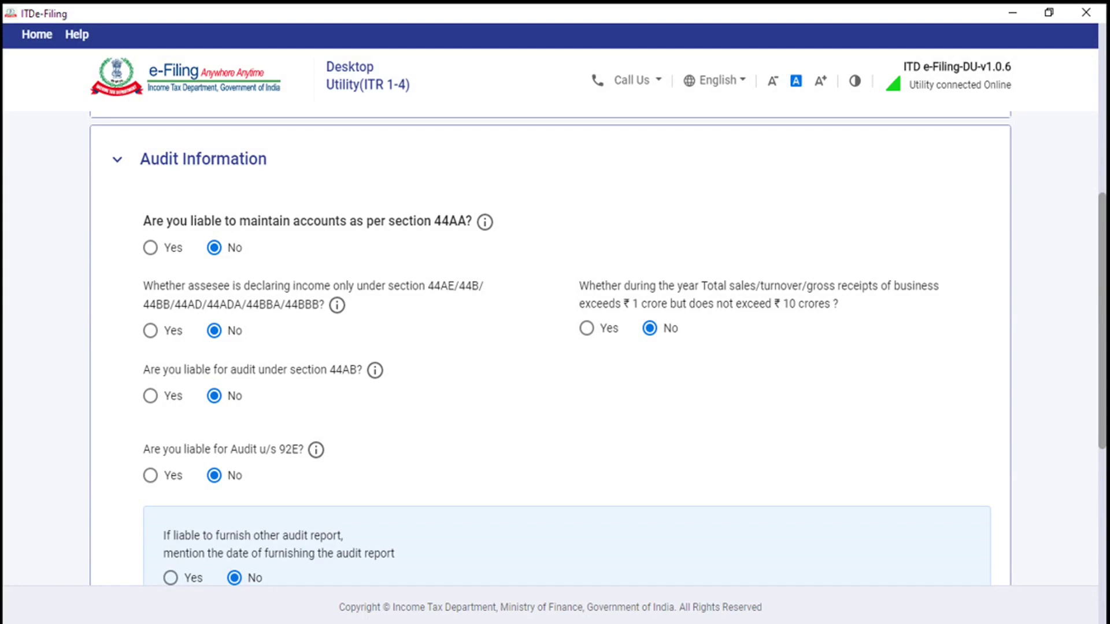
pyautogui.scroll(-5, 549, 347)
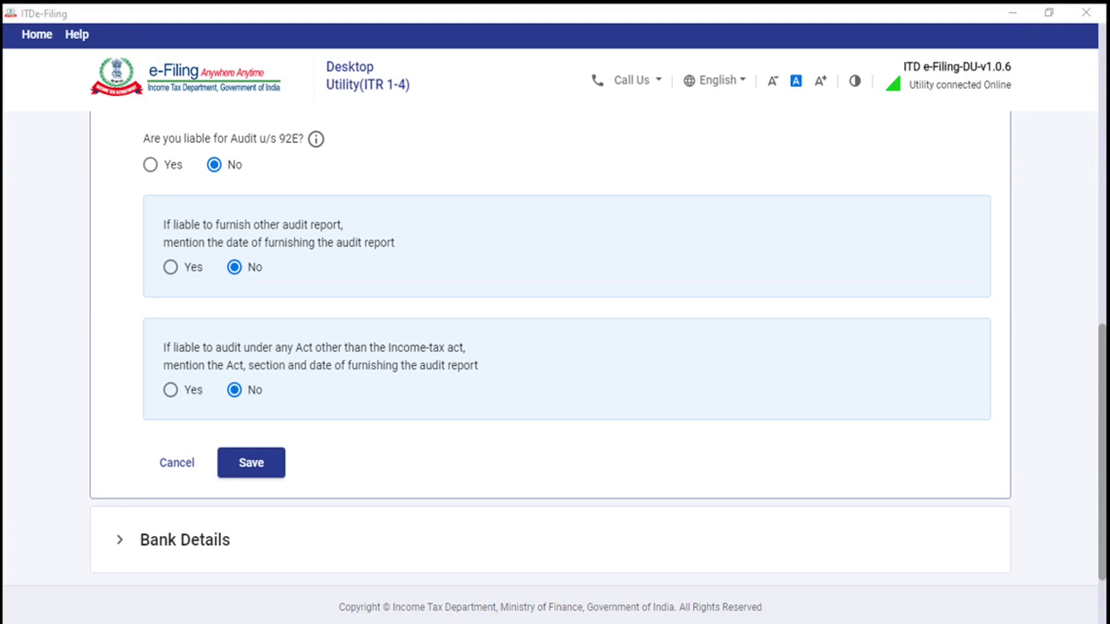
pyautogui.click(185, 539)
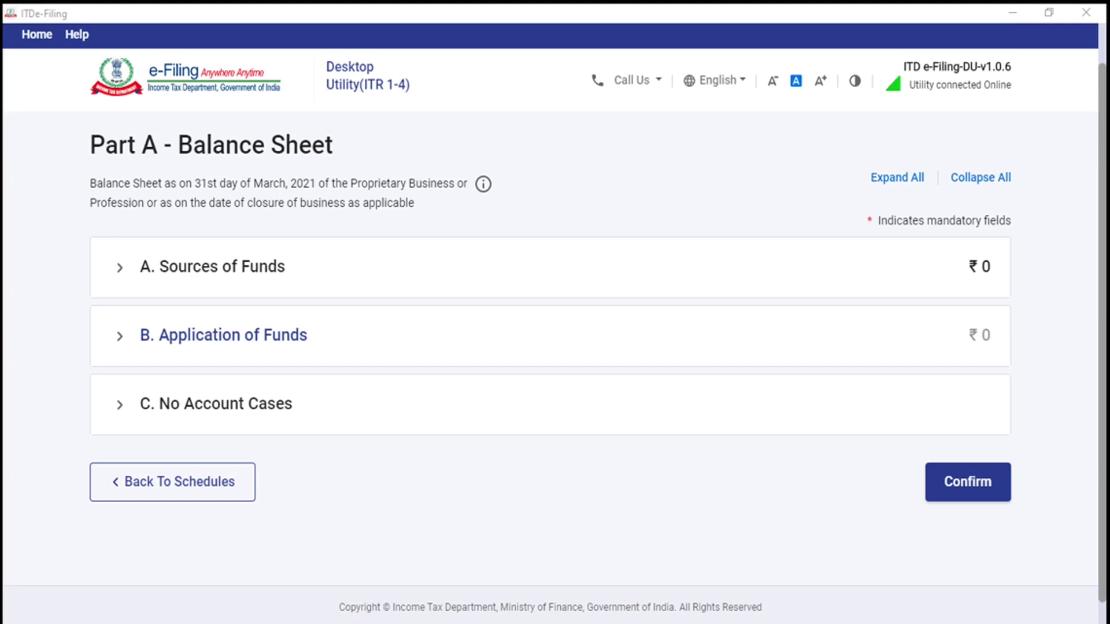
# Confirm the Part A - Balance Sheet schedule.
pyautogui.click(968, 482)
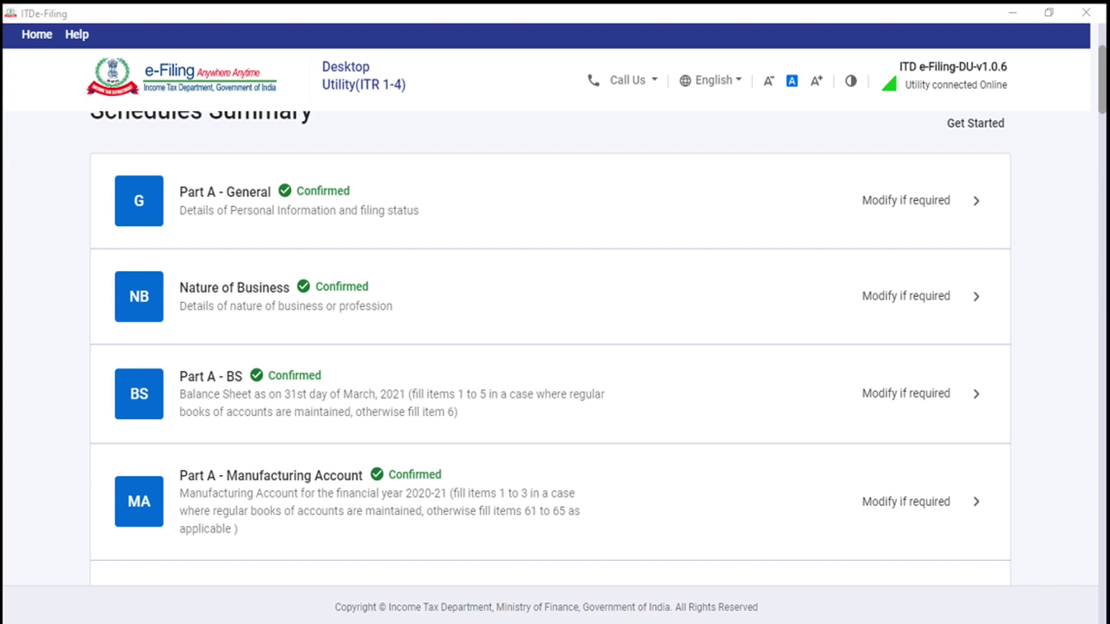
# Examine the remaining schedules in the Schedules Summary, from Part A - Trading Account through Part B - TTI.
pyautogui.scroll(-7, 550, 347)
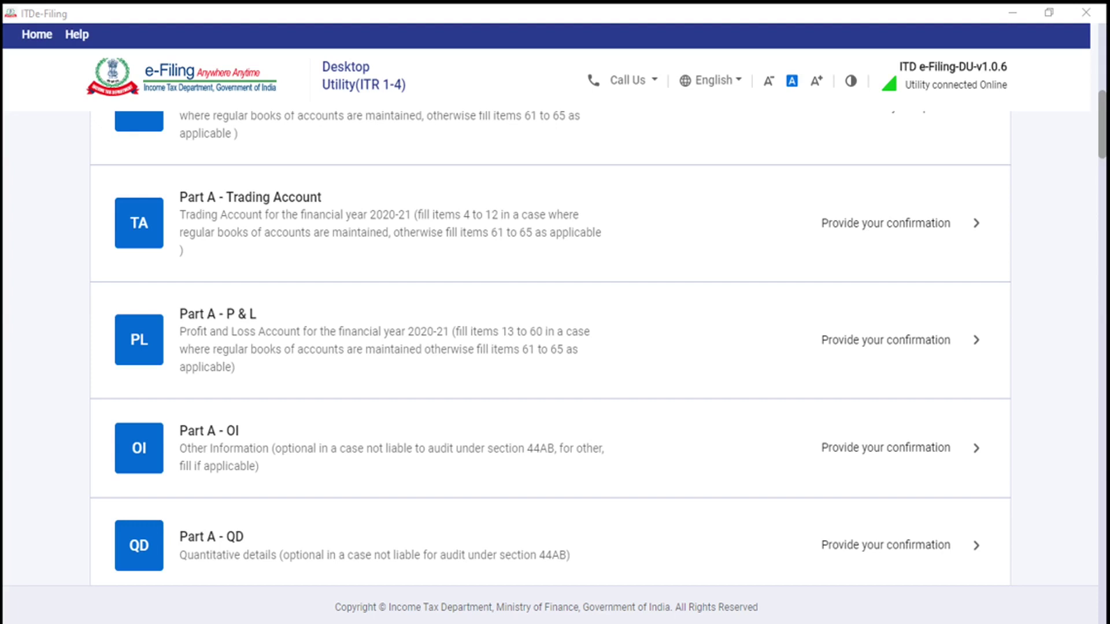
pyautogui.scroll(-5, 549, 347)
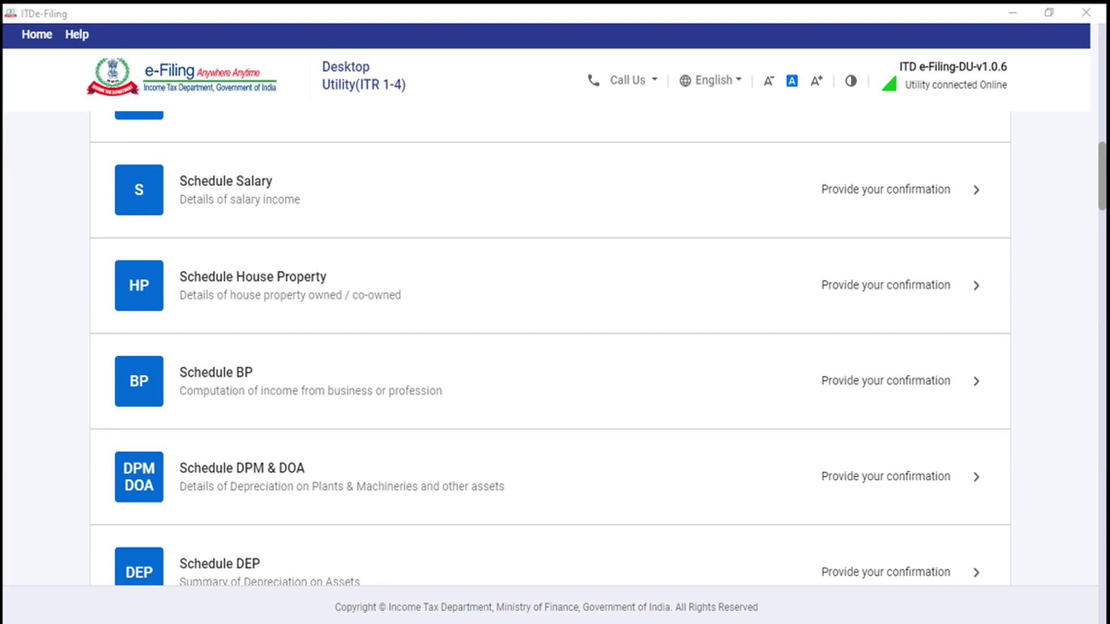
pyautogui.scroll(-10, 548, 347)
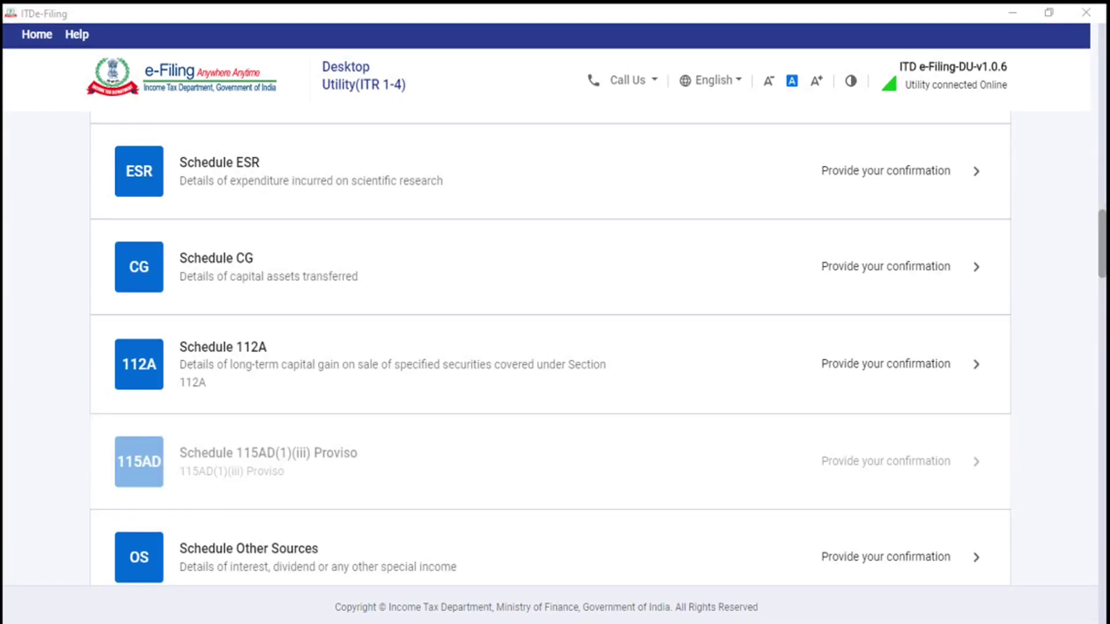
pyautogui.scroll(10, 548, 348)
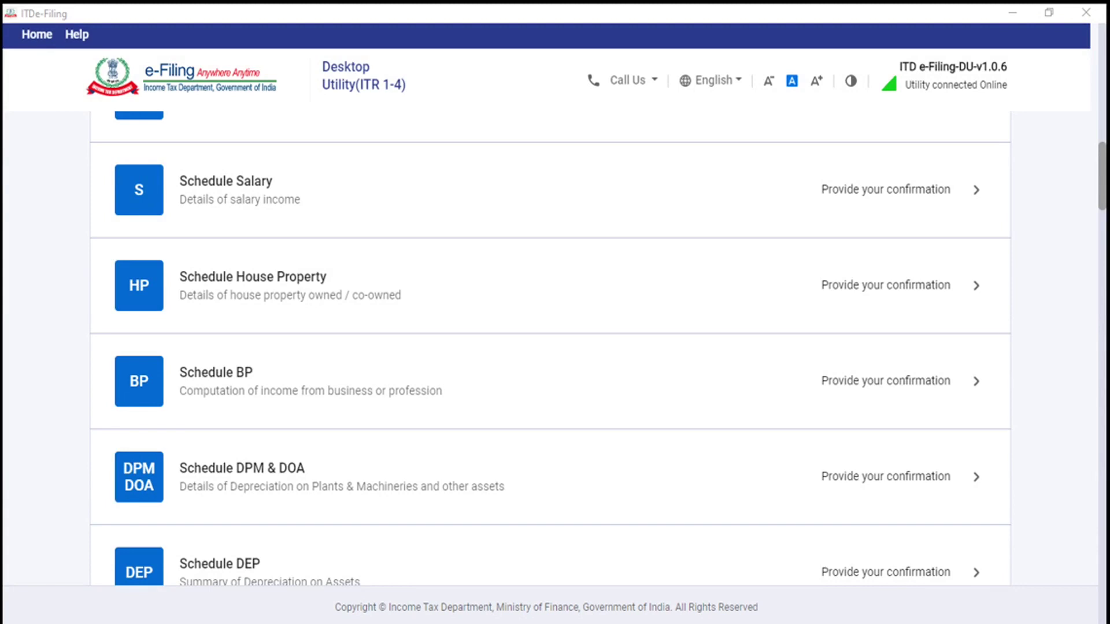
pyautogui.scroll(-10, 548, 347)
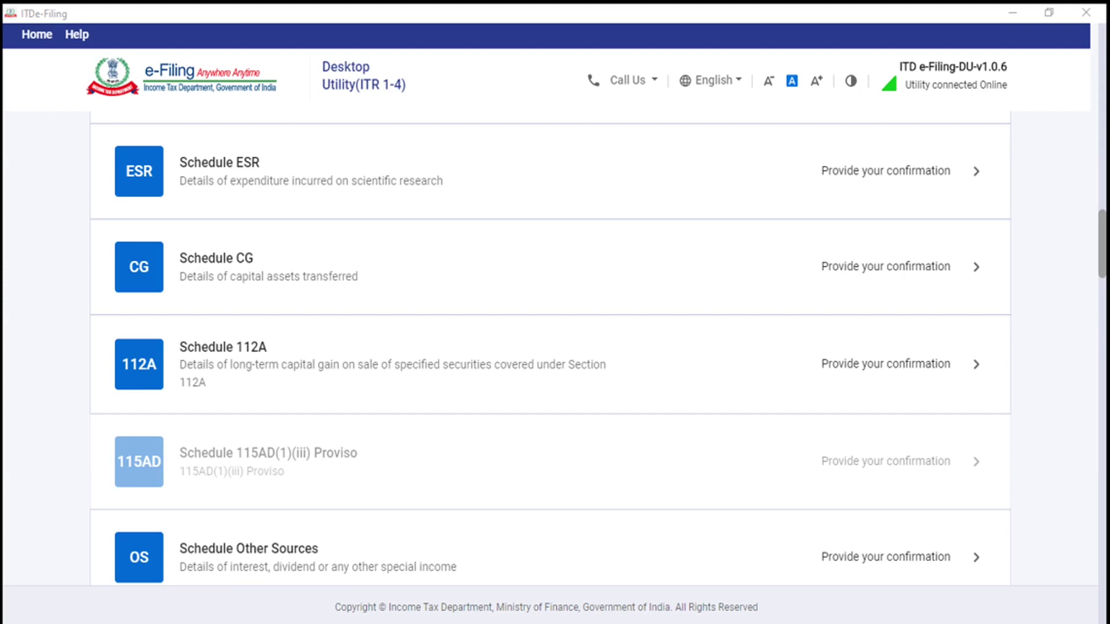
pyautogui.scroll(-8, 550, 349)
pyautogui.scroll(8, 550, 349)
pyautogui.scroll(-5, 549, 347)
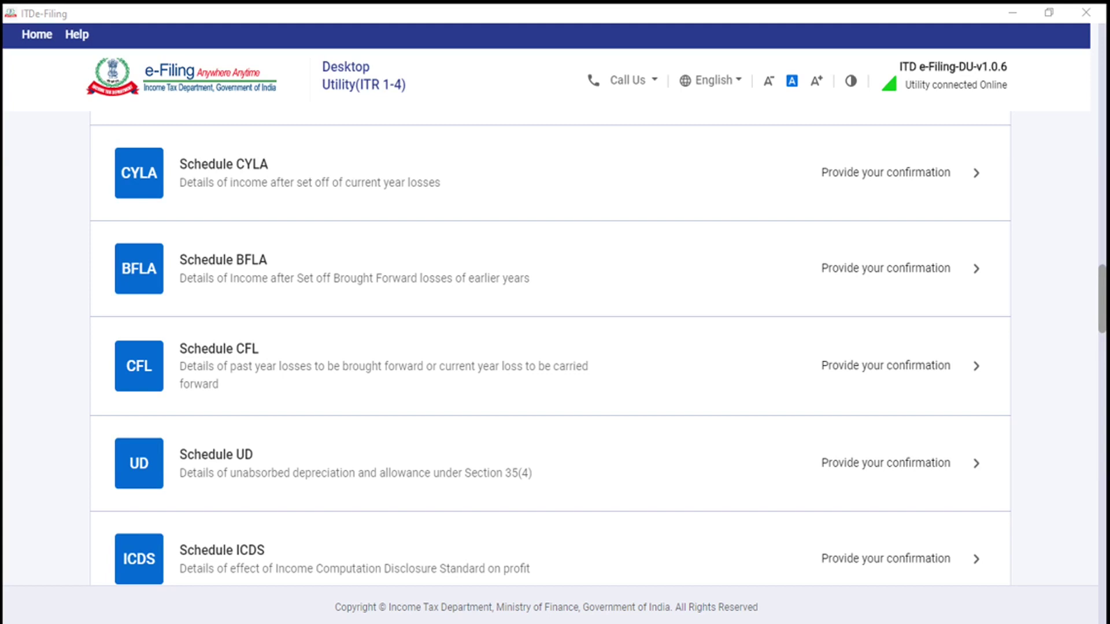
pyautogui.scroll(-5, 549, 347)
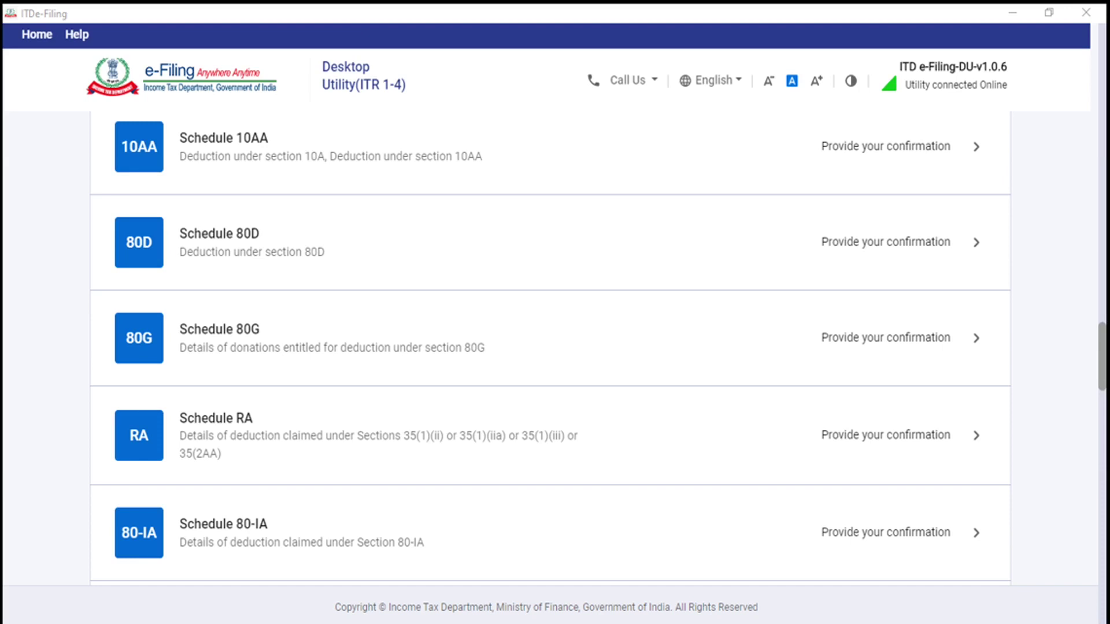
pyautogui.scroll(-8, 550, 347)
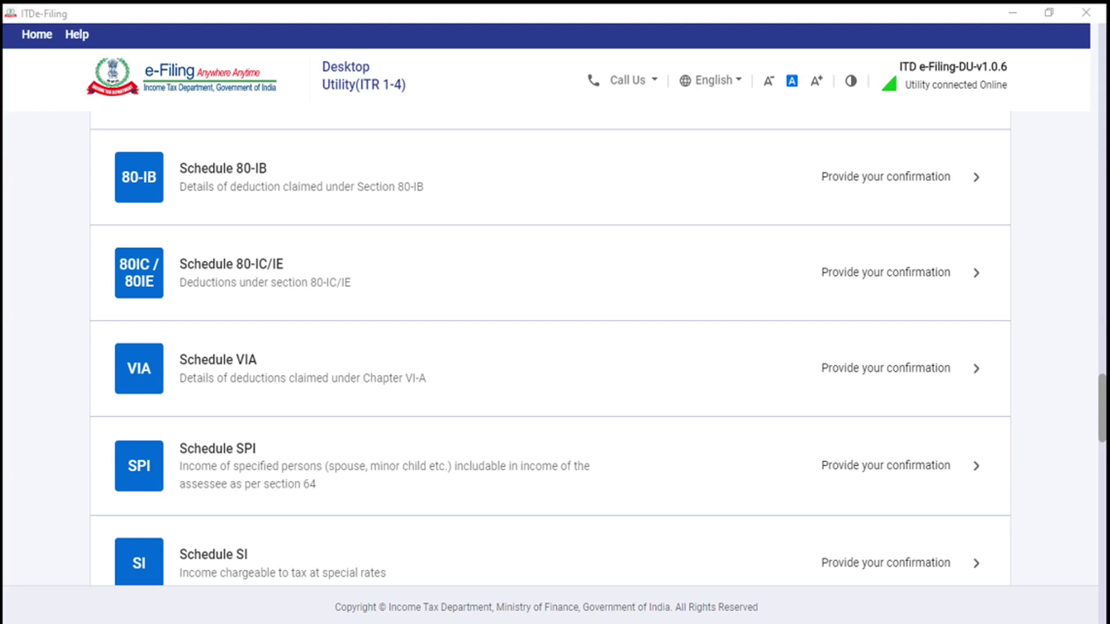
pyautogui.scroll(-10, 549, 347)
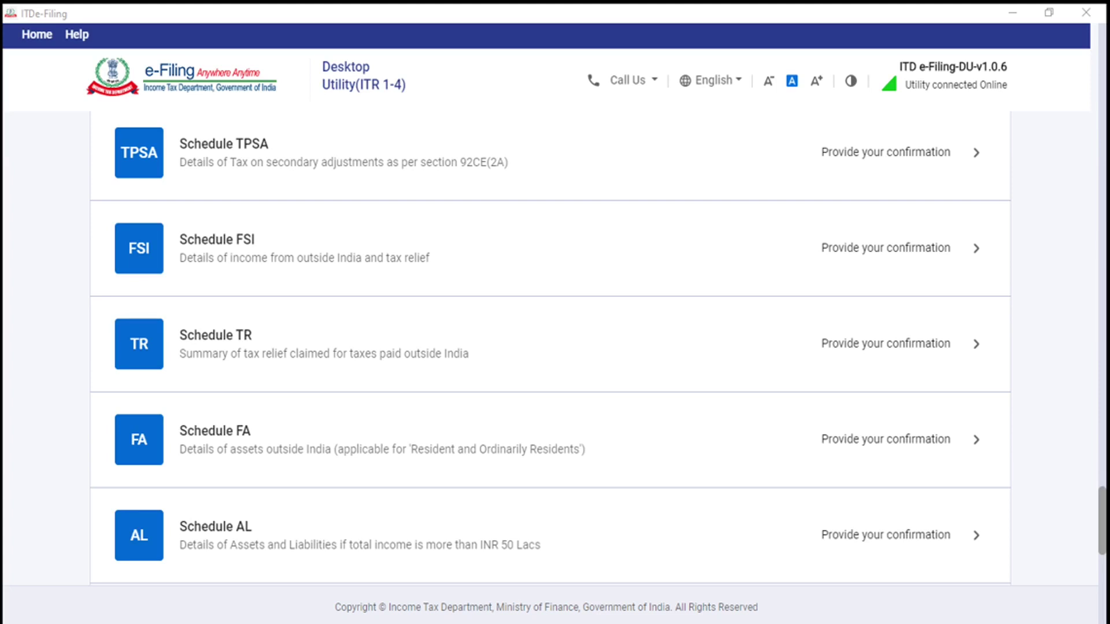
pyautogui.scroll(-10, 550, 347)
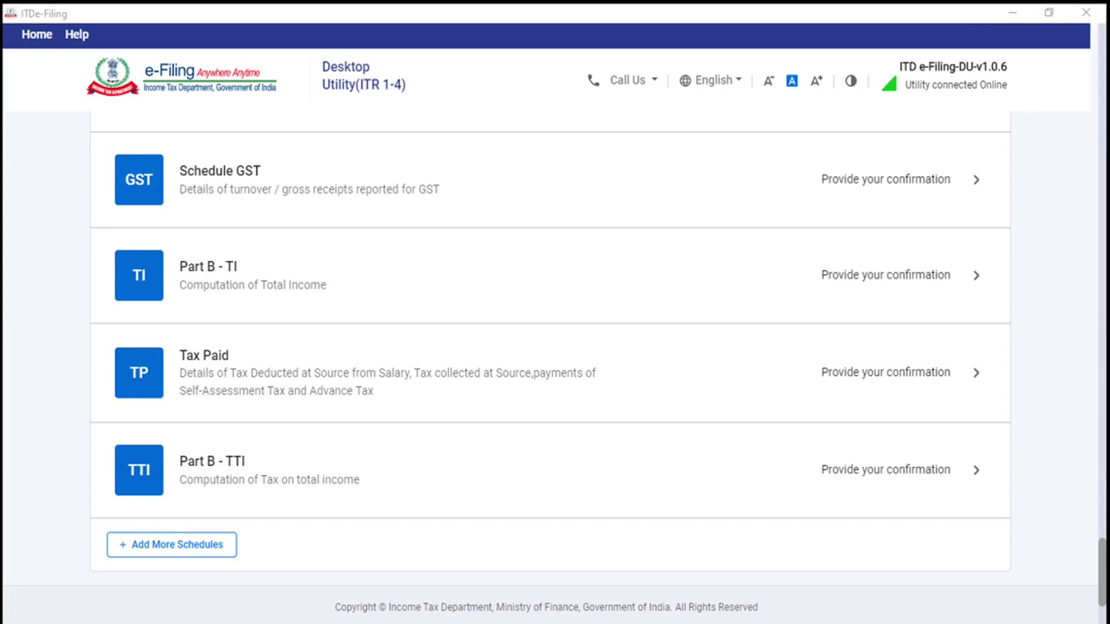